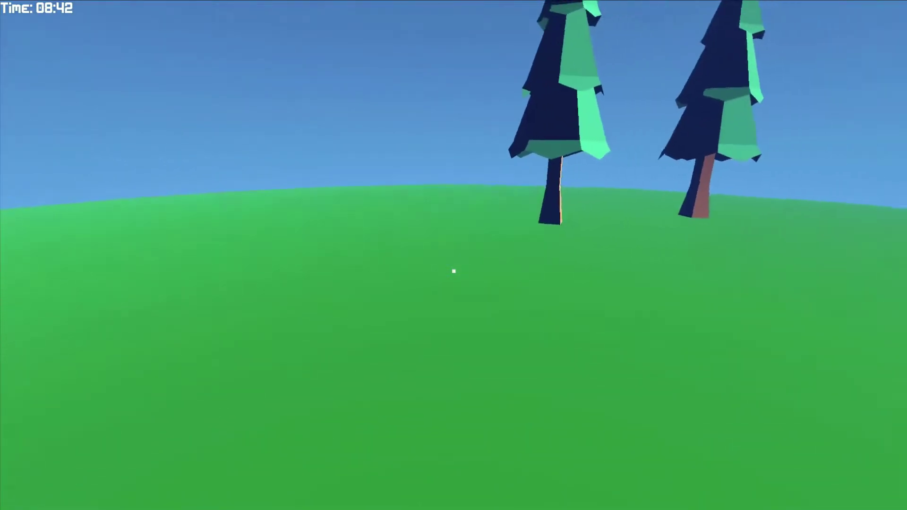
Walk forward, axe in hand, until the nearer pine tree fills the crosshair
{"action": "key", "text": "w"}
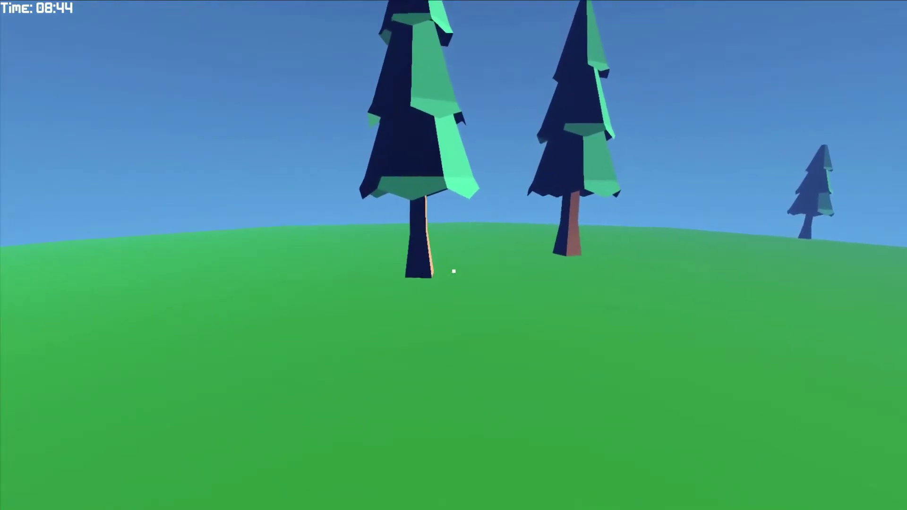
{"action": "key", "text": "e"}
{"action": "key", "text": "w"}
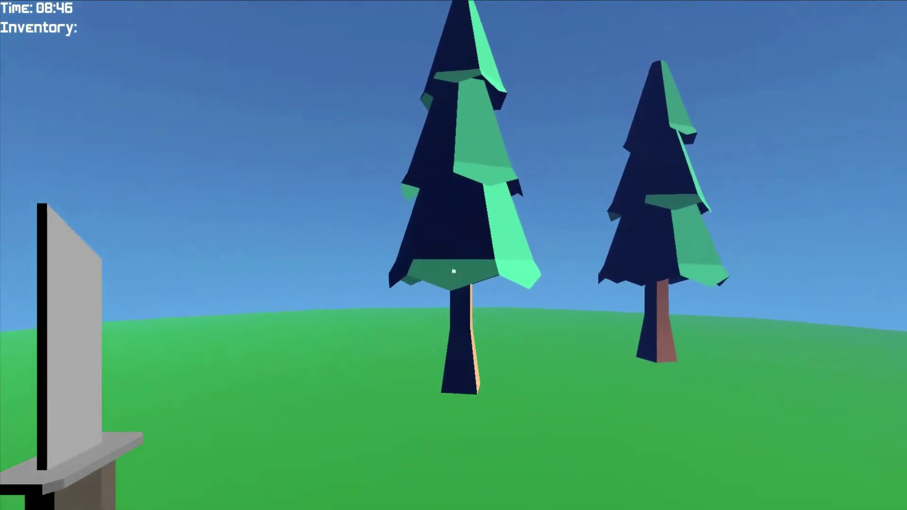
Chop both pine trees for two Raw Wood and two Saplings, then reach the campfire
{"action": "left_click", "coordinate": [454, 272]}
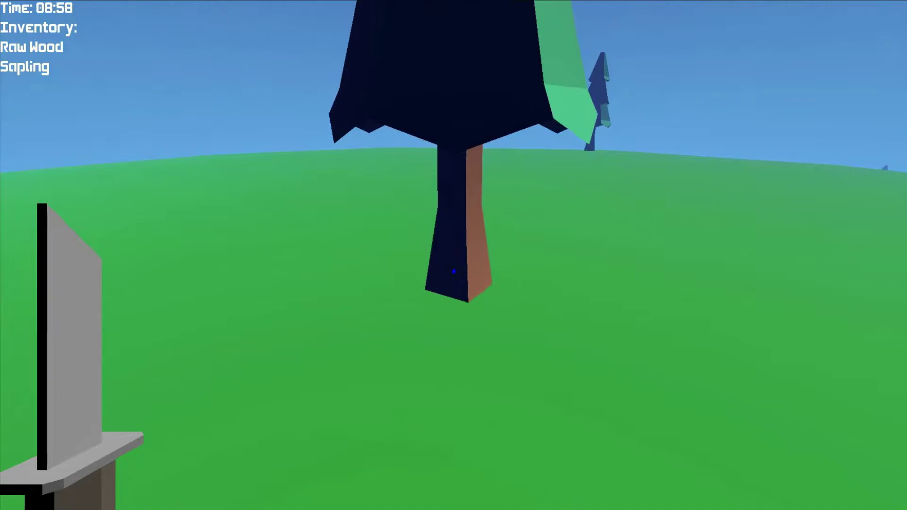
{"action": "left_click", "coordinate": [453, 271]}
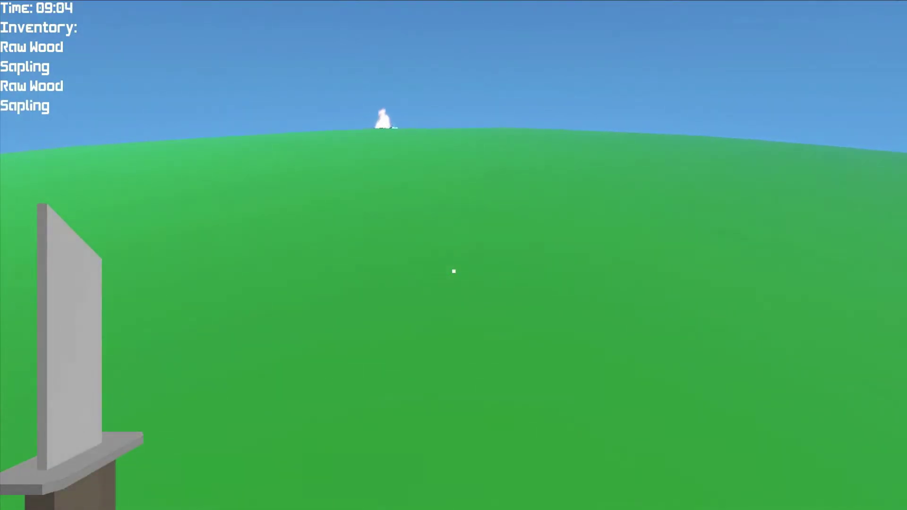
{"action": "key", "text": "w"}
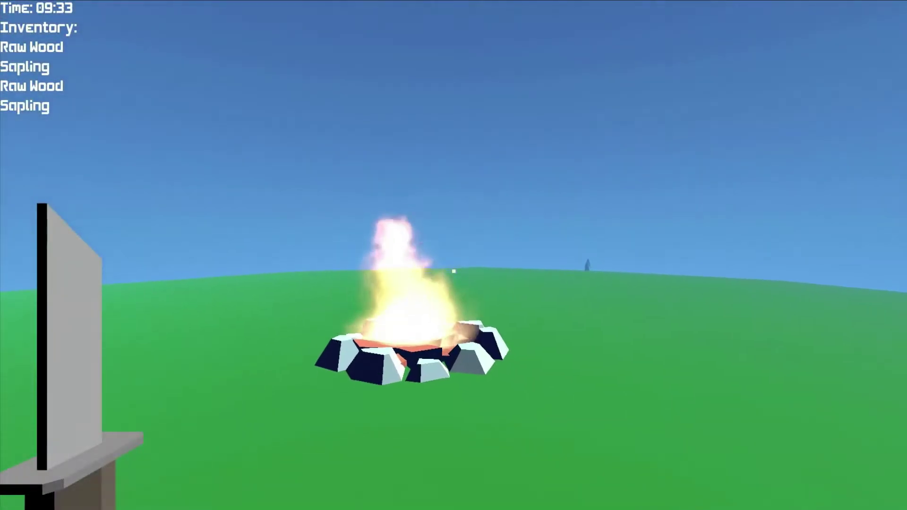
Hide the inventory and held axe, then switch to third-person view beside the ship
{"action": "key", "text": "i"}
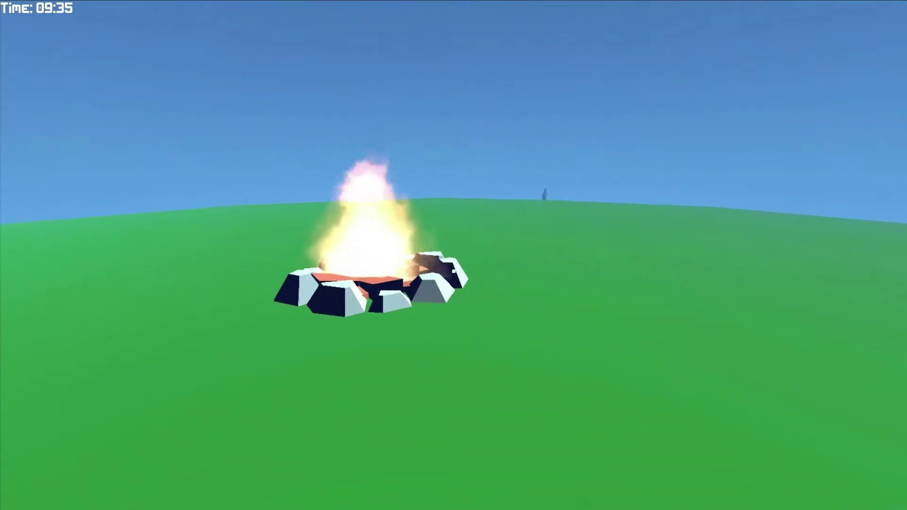
{"action": "key", "text": "v"}
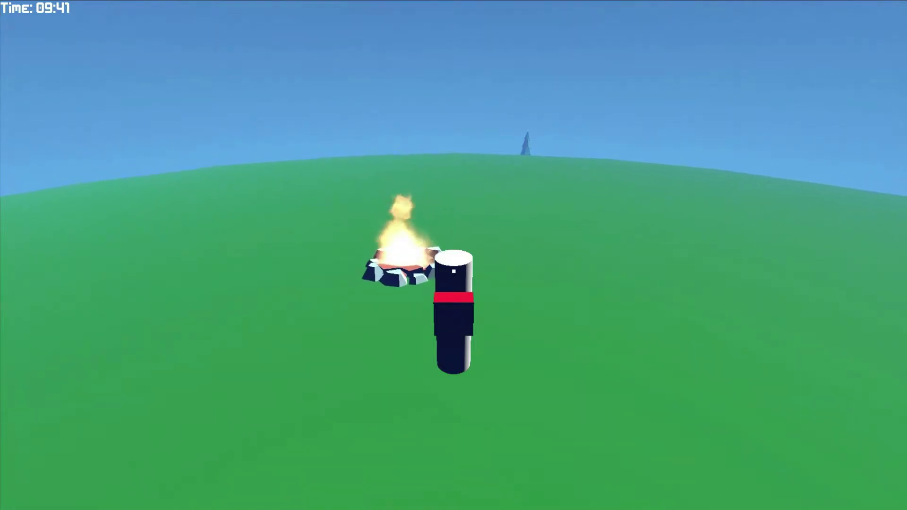
Fire the rocket engine to lift the cylinder ship out of the atmosphere
{"action": "key", "text": "space"}
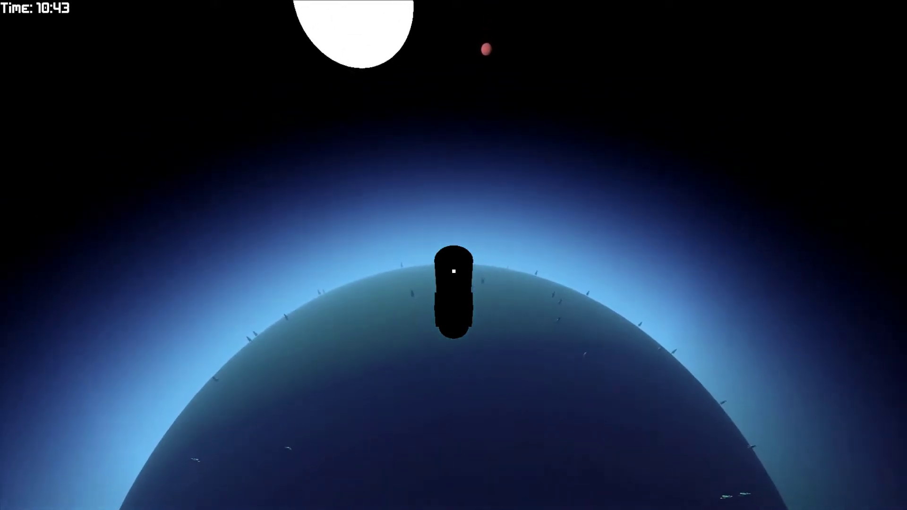
Fire two short engine bursts to push the ship farther from the planet
{"action": "key", "text": "space"}
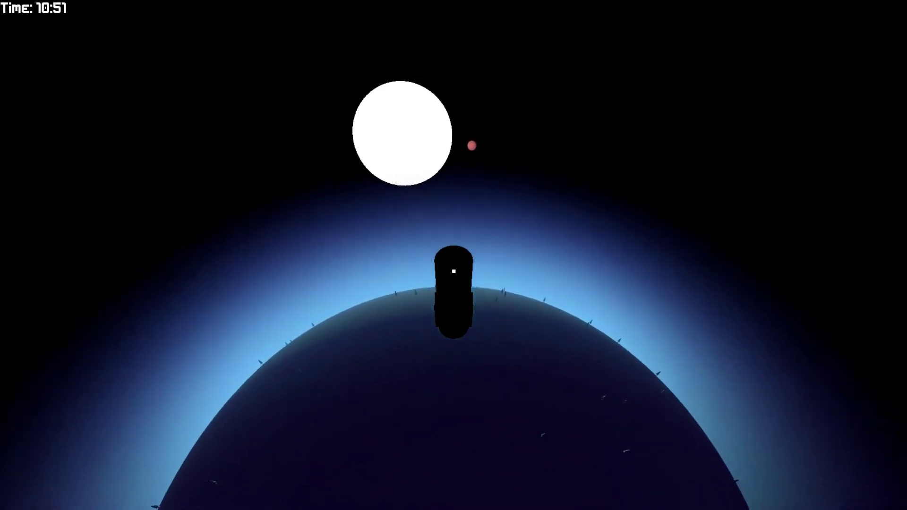
{"action": "key", "text": "space"}
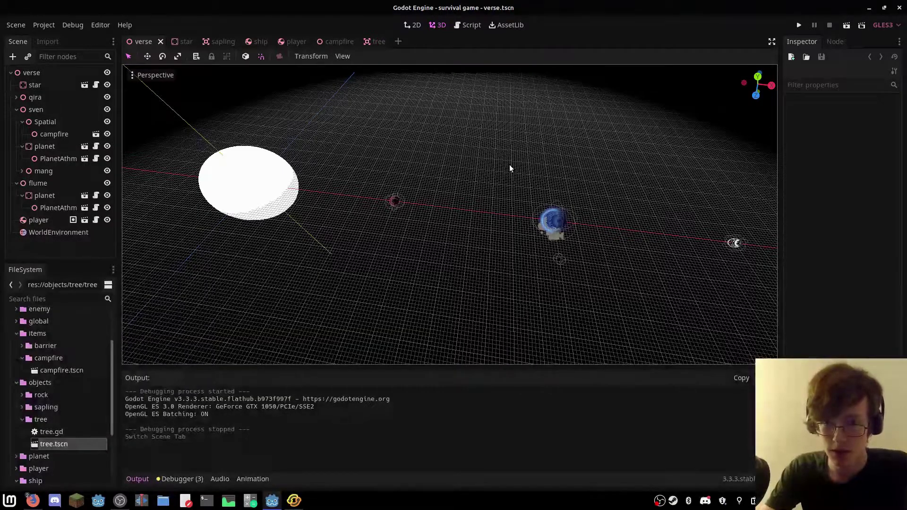
{"action": "right_click_drag", "start_coordinate": [499, 181], "coordinate": [344, 153]}
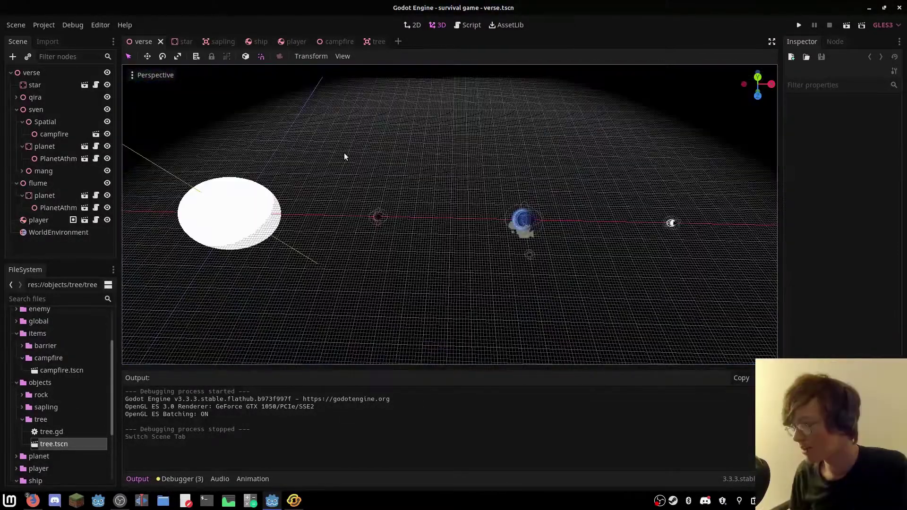